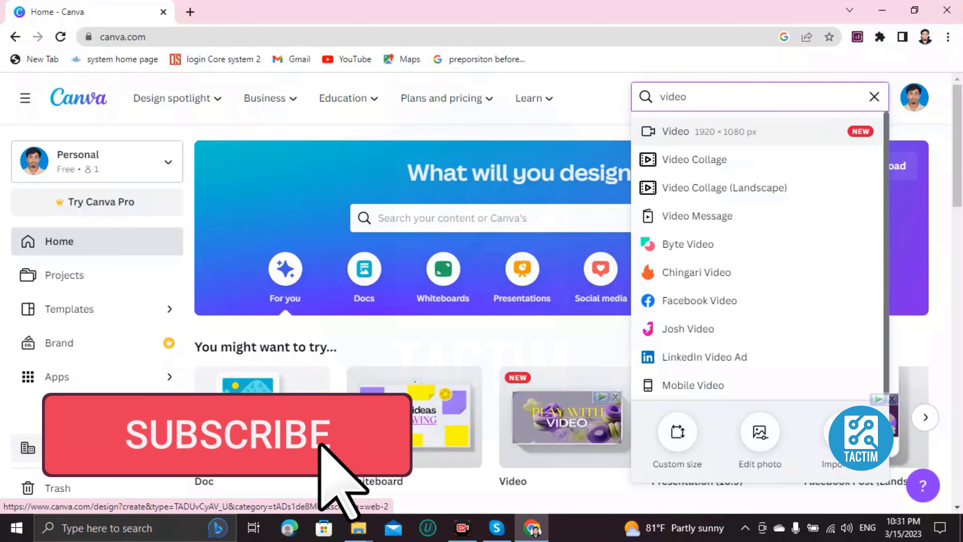
# Start a new blank Video design at 1920×1080 px from the home search.
pyautogui.click(675, 131)
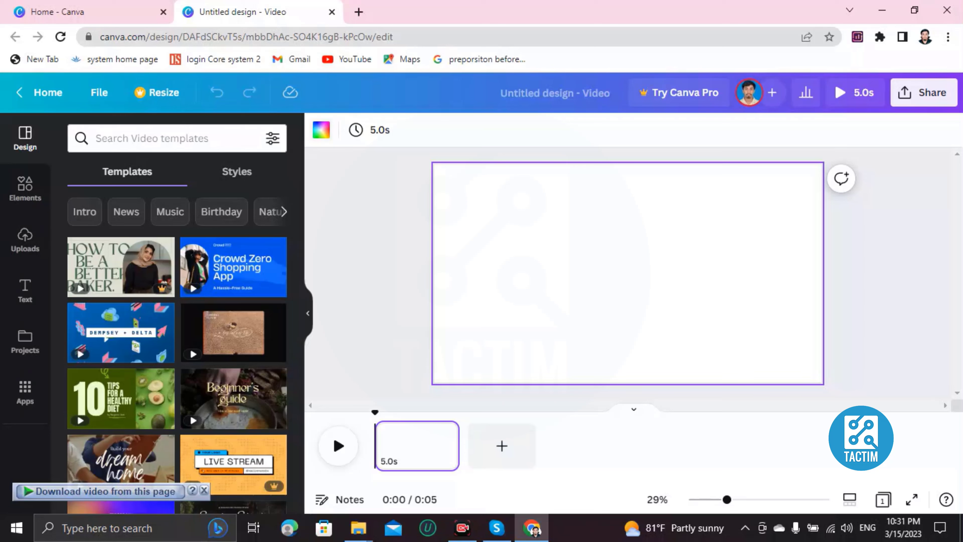
# Set the page background to the grey swatch under Default colors.
pyautogui.click(322, 129)
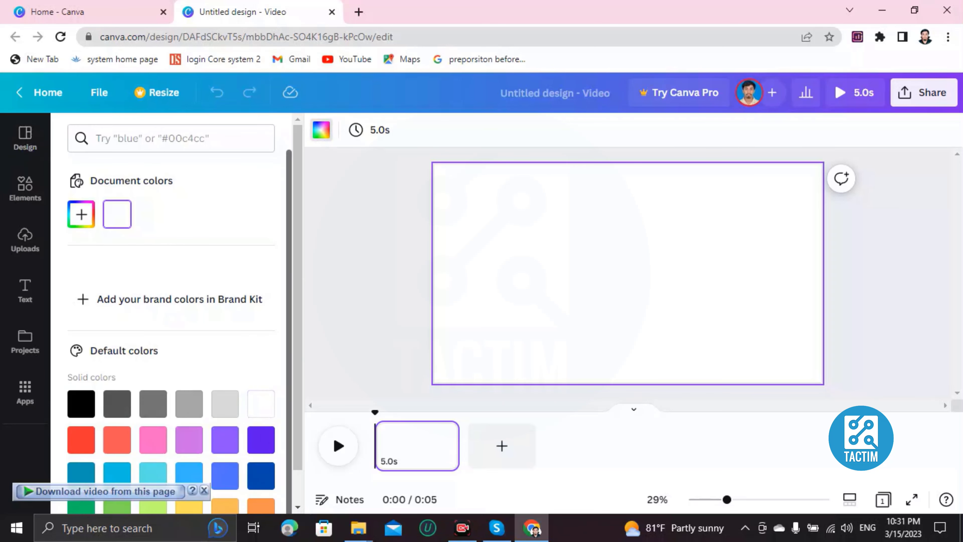
pyautogui.scroll(-2, 170, 330)
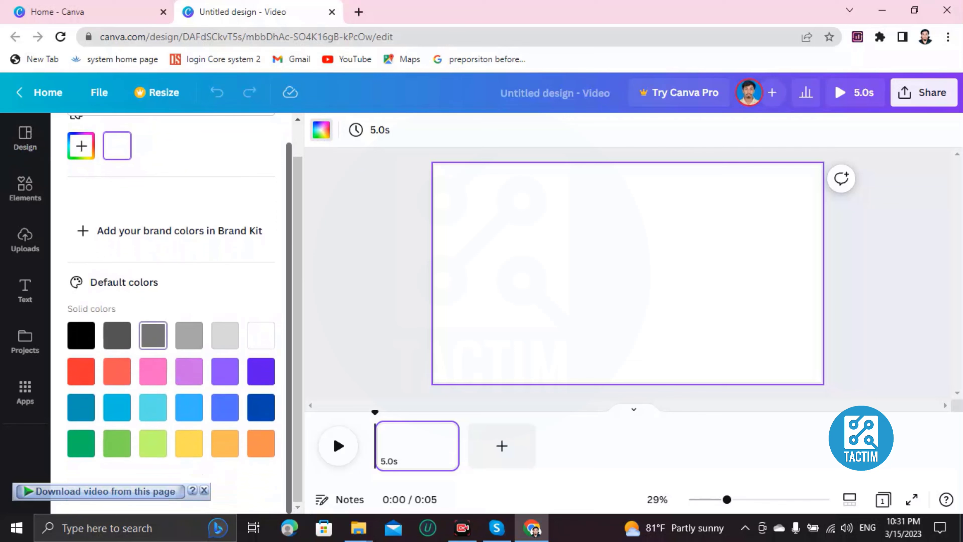
pyautogui.click(153, 335)
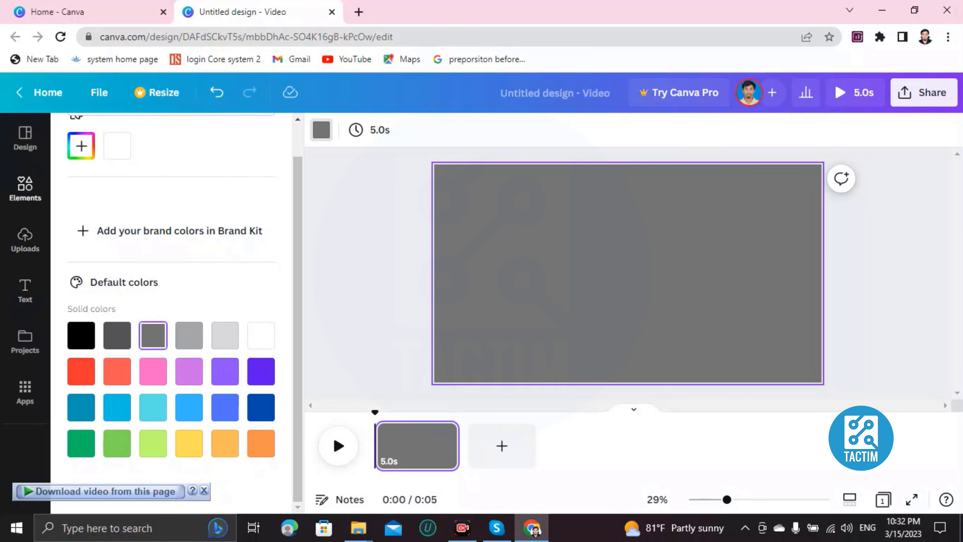
pyautogui.click(25, 188)
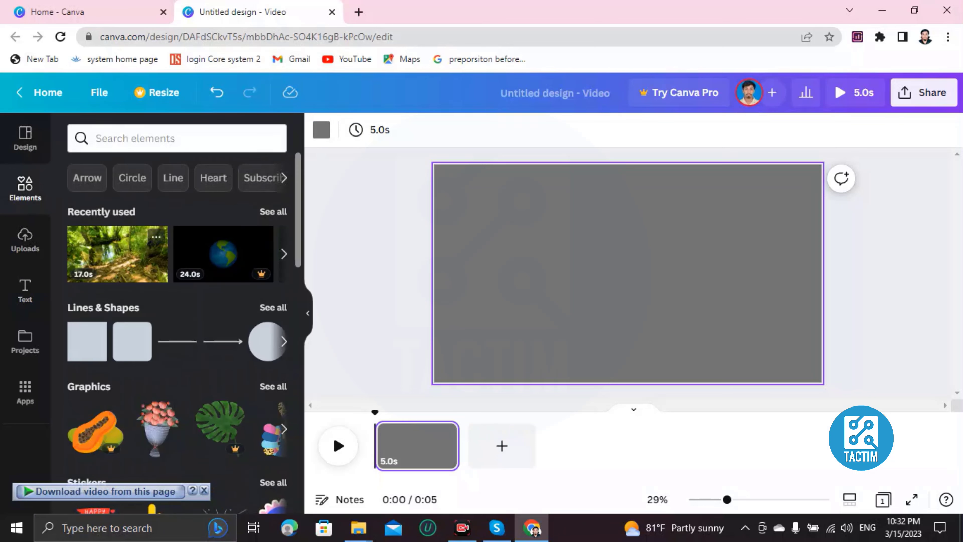
# Place the recently used forest video on the page and enlarge it, keeping a grey border.
pyautogui.click(118, 253)
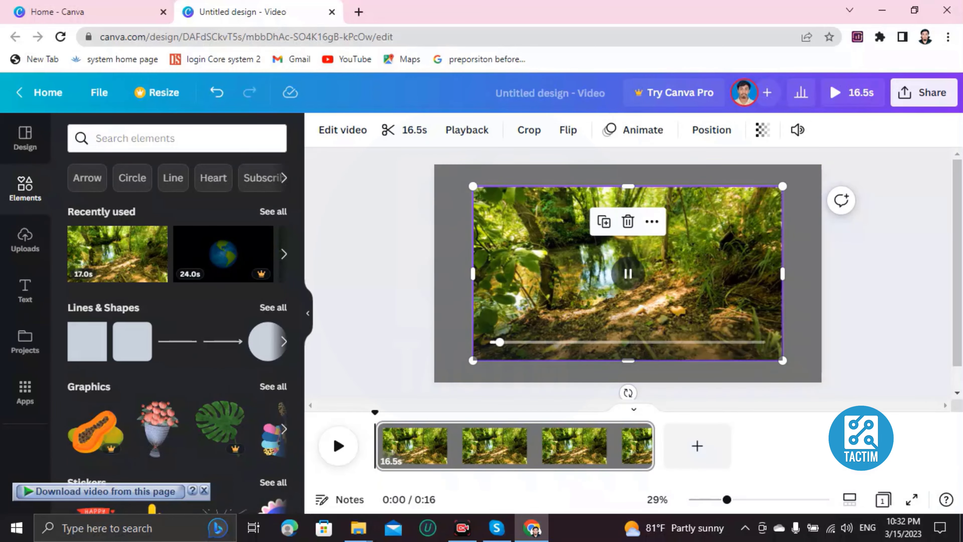
pyautogui.moveTo(472, 185)
pyautogui.mouseDown()
pyautogui.moveTo(434, 164)
pyautogui.moveTo(472, 186)
pyautogui.mouseUp()
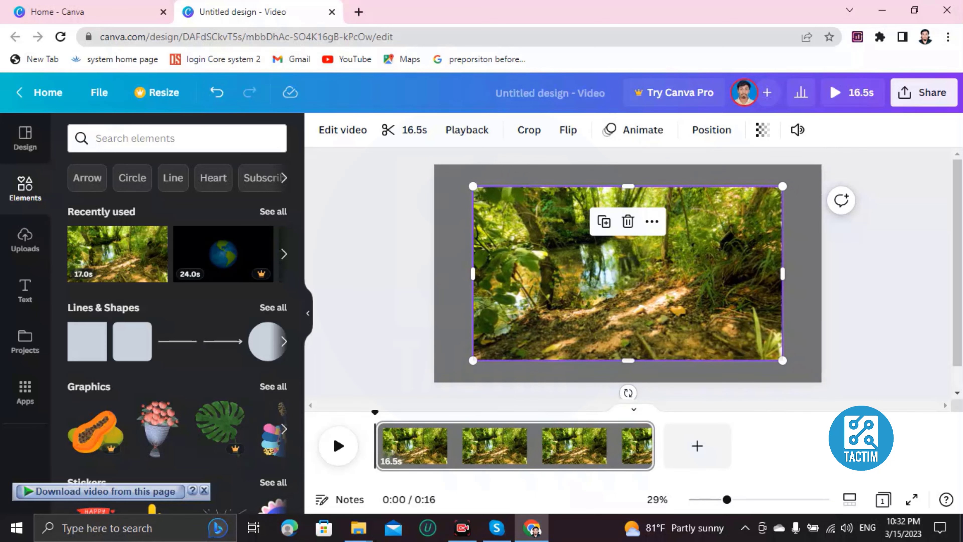
# Add a heading text box and replace its placeholder with 'Nature beauty'.
pyautogui.click(25, 291)
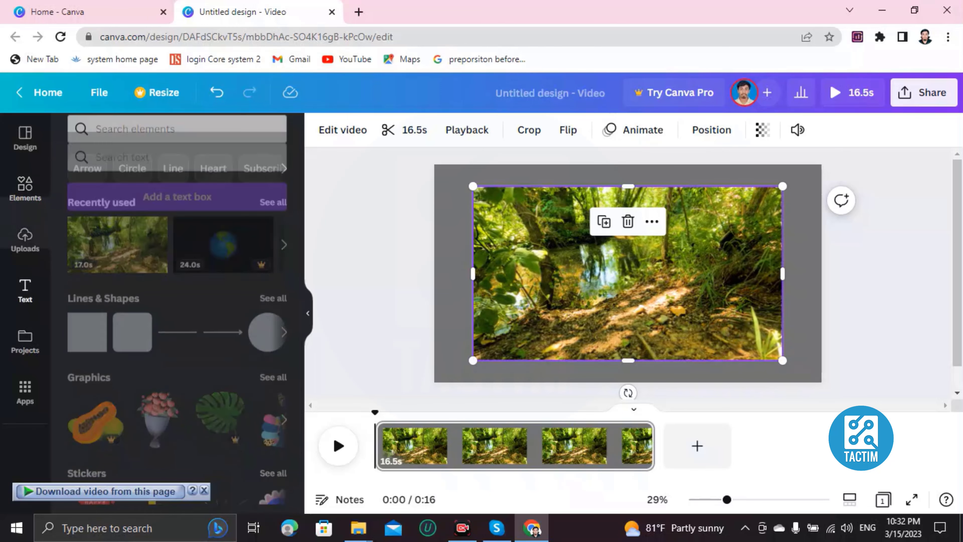
pyautogui.scroll(-15, 120, 356)
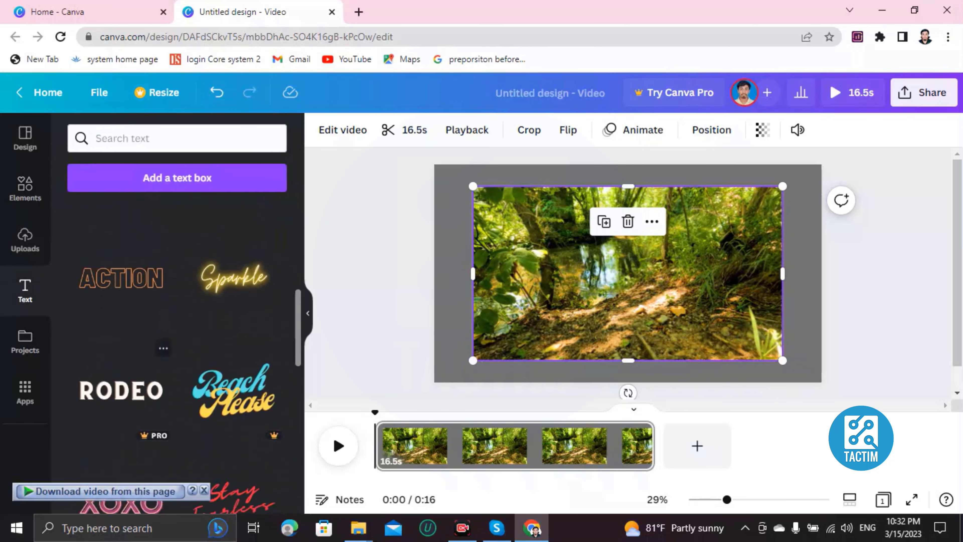
pyautogui.scroll(15, 120, 357)
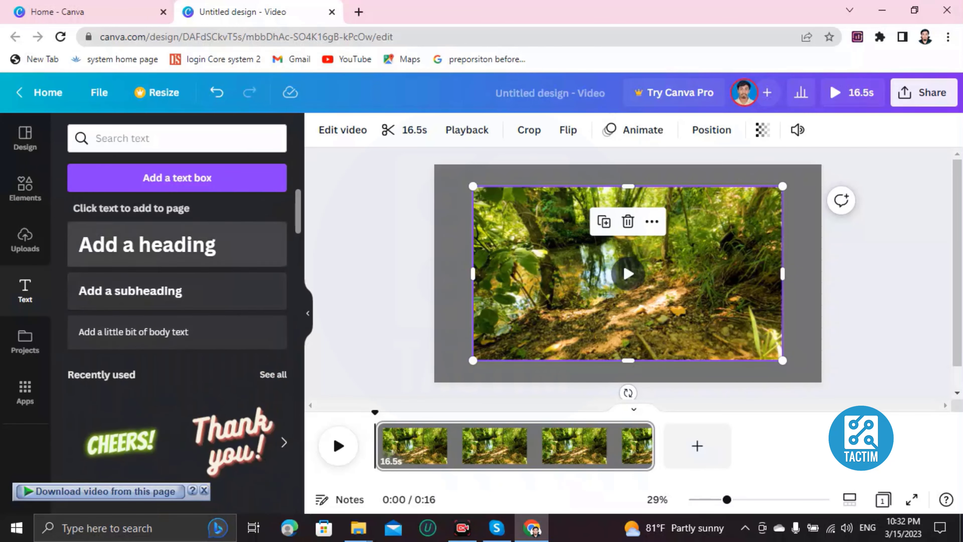
pyautogui.click(147, 244)
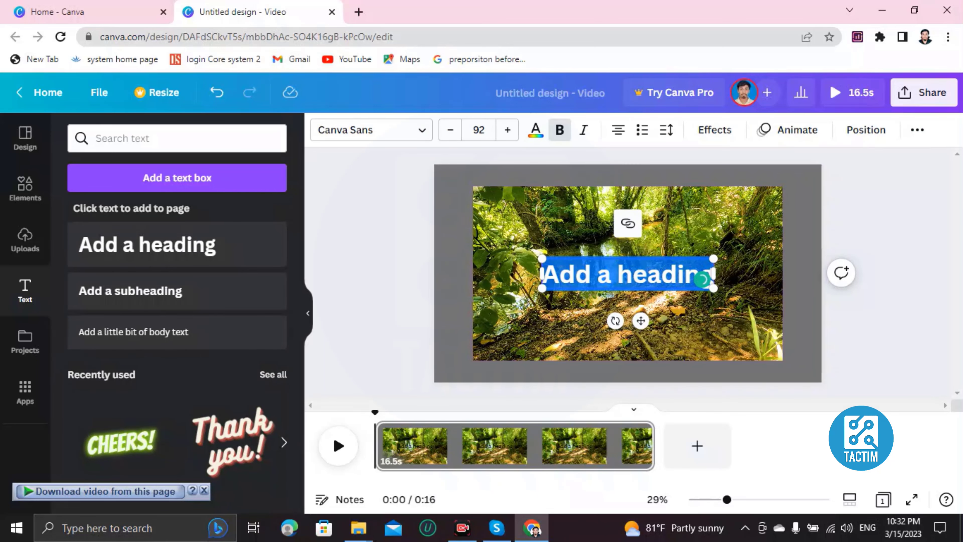
pyautogui.doubleClick(702, 280)
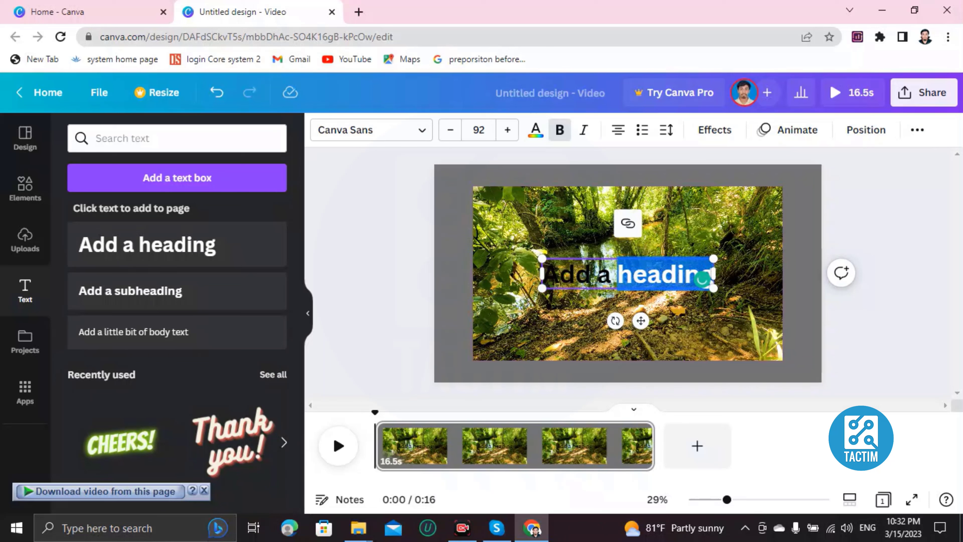
pyautogui.press('BackSpace')
pyautogui.press('BackSpace')
pyautogui.press('BackSpace')
pyautogui.press('BackSpace')
pyautogui.press('BackSpace')
pyautogui.press('BackSpace')
pyautogui.press('BackSpace')
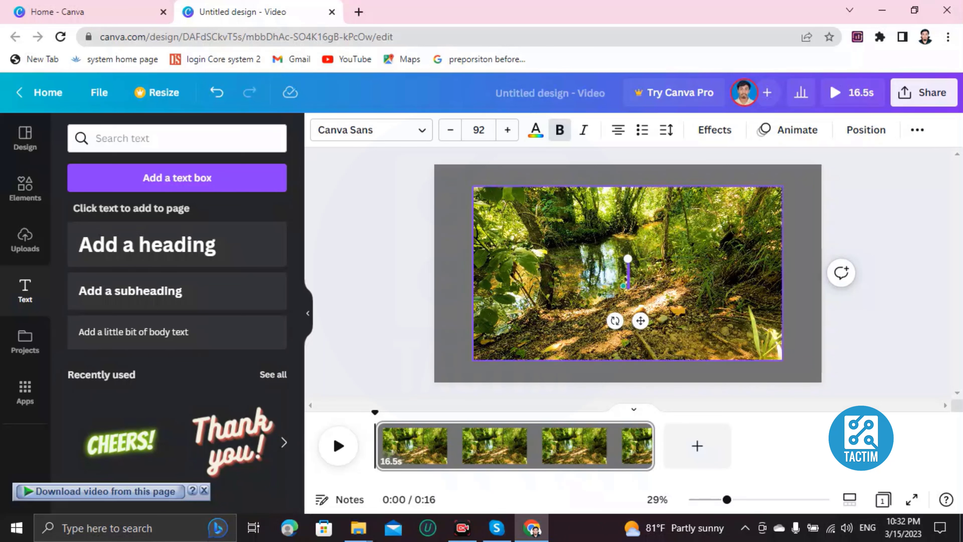
pyautogui.write('Na')
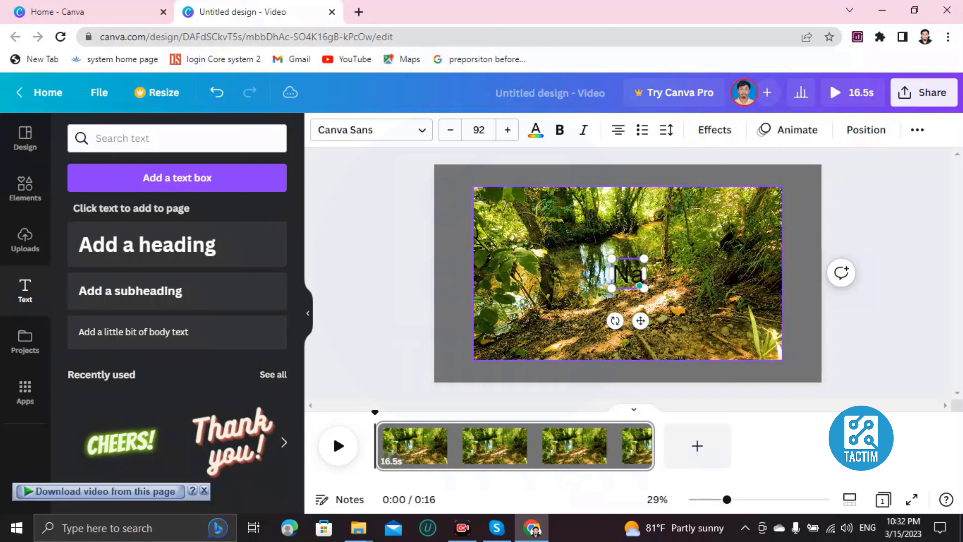
pyautogui.write('ture beauty')
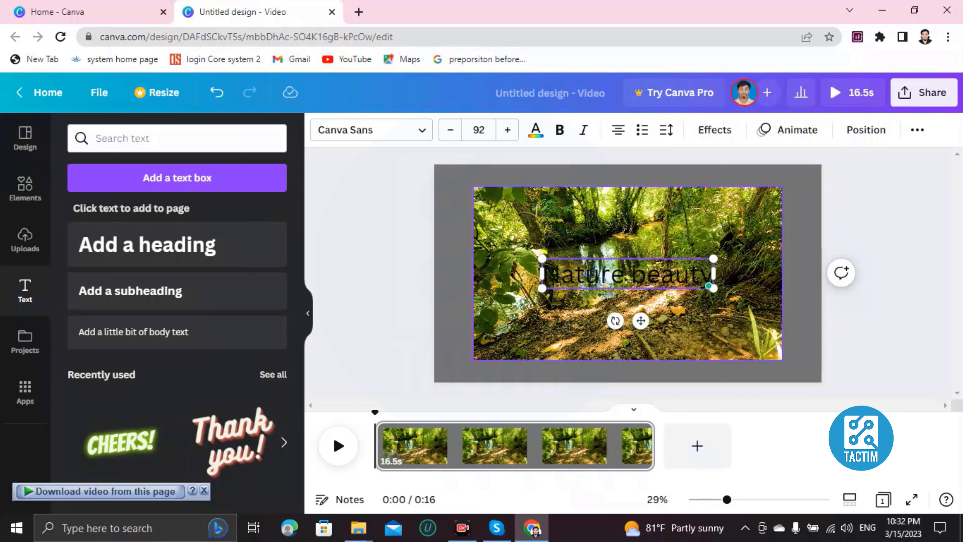
pyautogui.hotkey('ctrl', 'a')
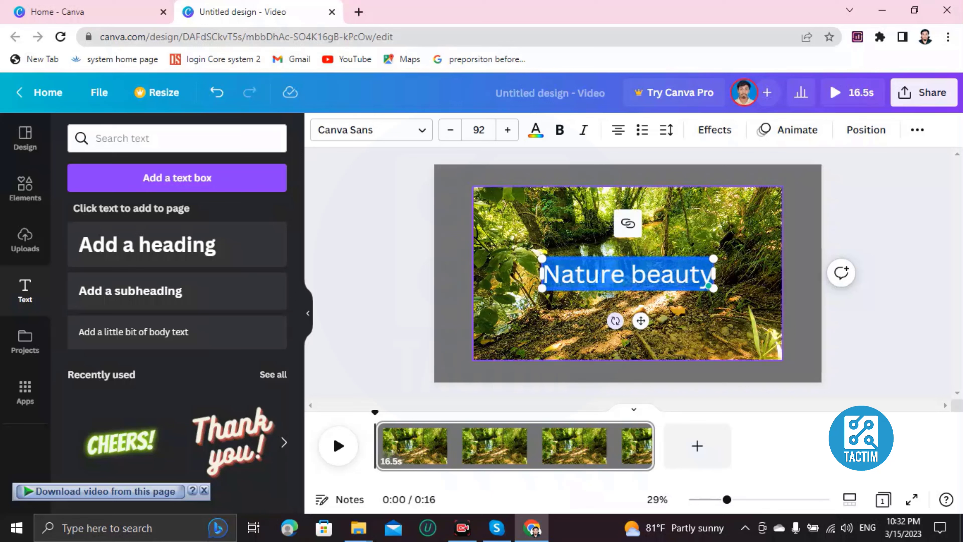
pyautogui.press('Escape')
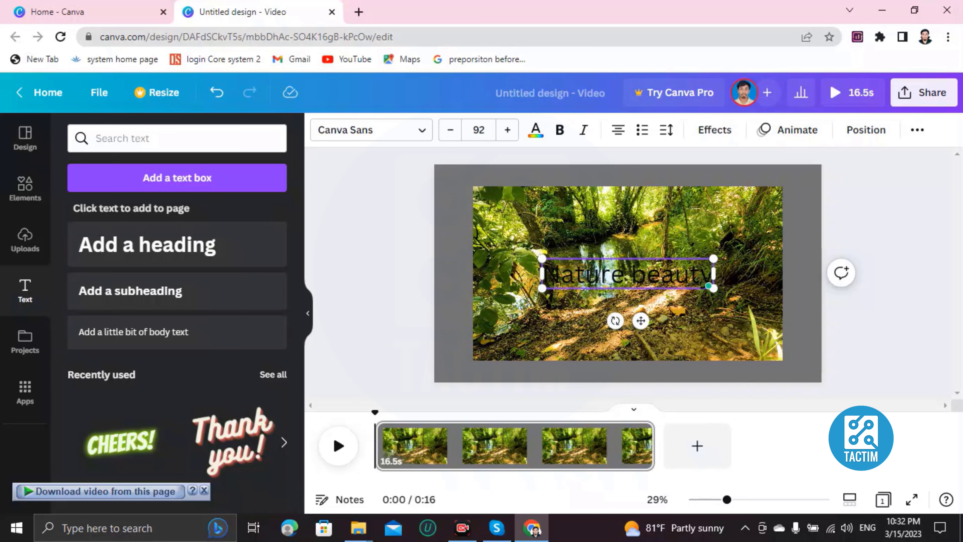
pyautogui.hotkey('ctrl', 'a')
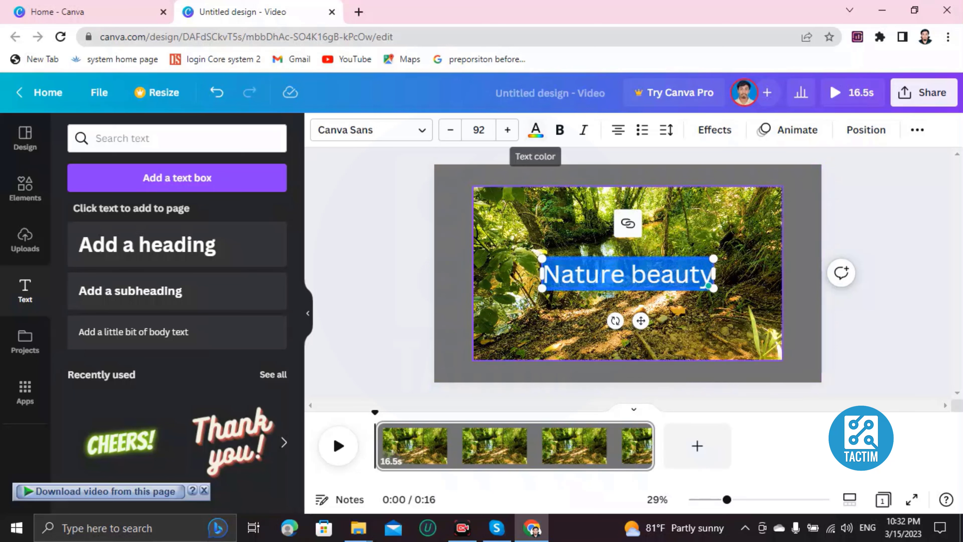
# Colour the 'Nature beauty' heading Grass green.
pyautogui.click(535, 130)
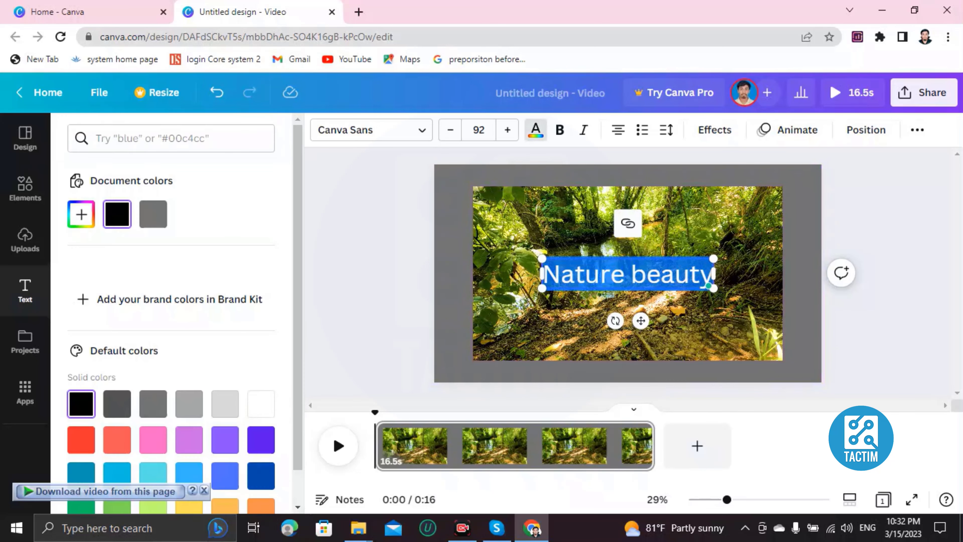
pyautogui.scroll(-2, 152, 379)
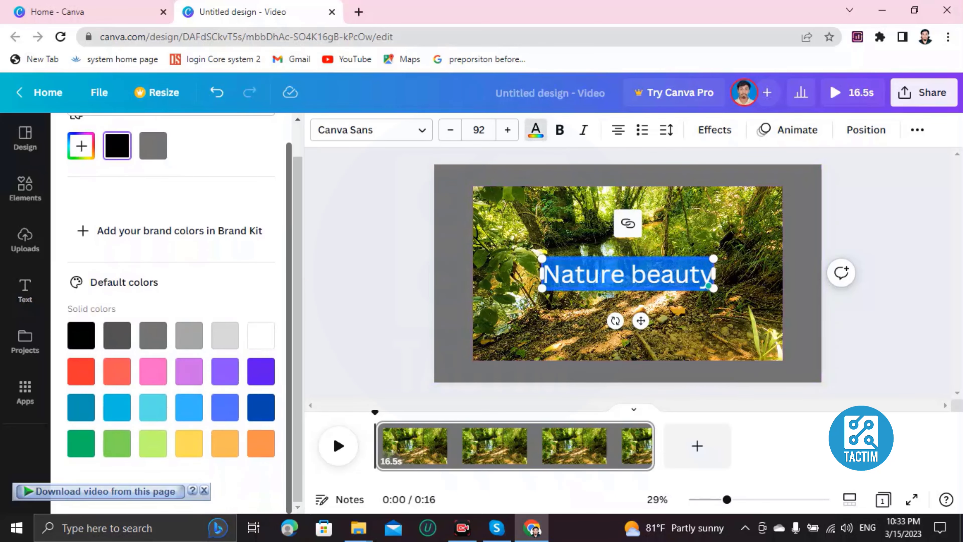
pyautogui.click(117, 444)
pyautogui.click(454, 334)
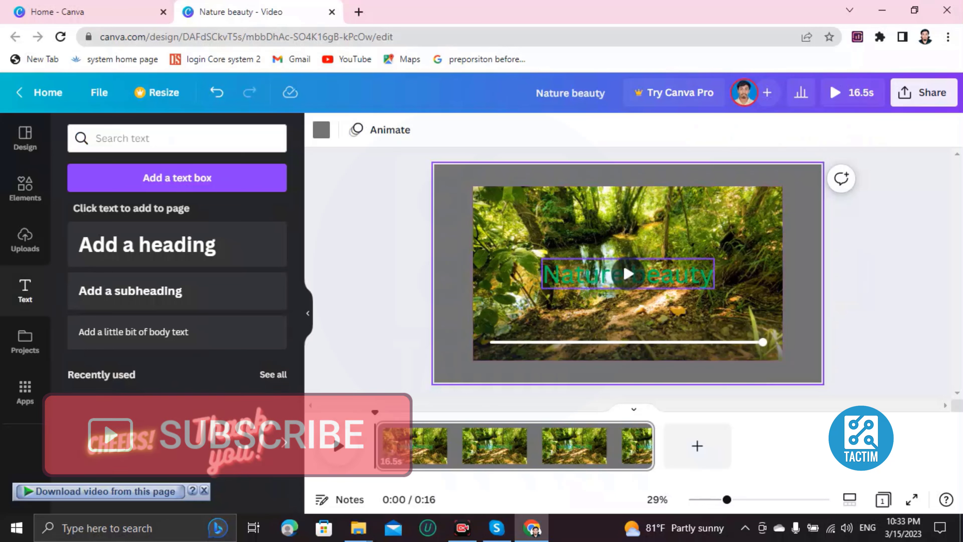
# Deselect the heading and give the page the Chill animation.
pyautogui.click(627, 273)
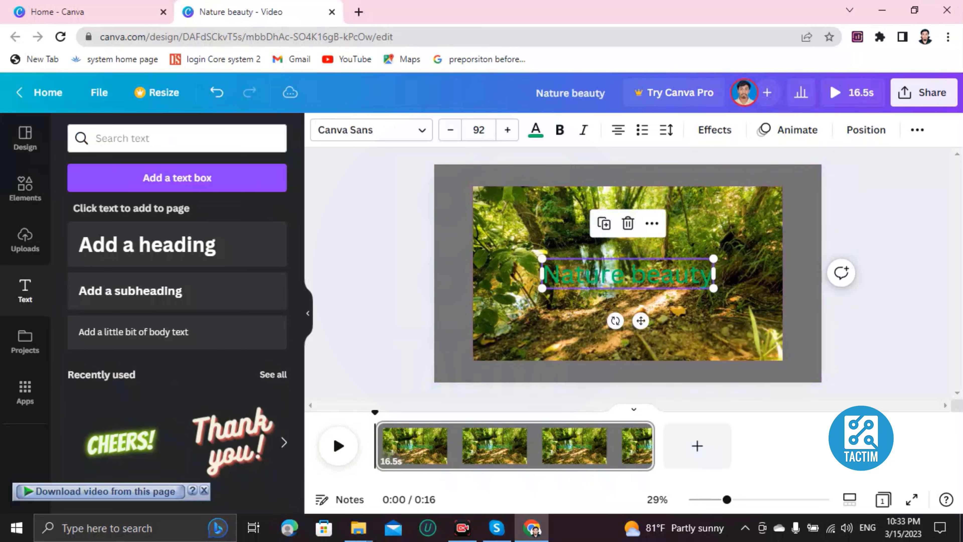
pyautogui.press('Escape')
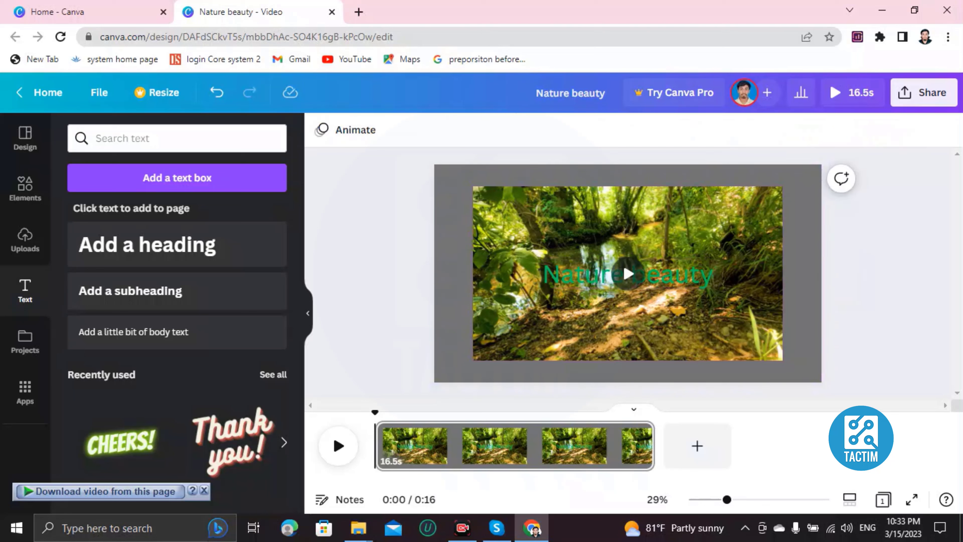
pyautogui.click(346, 129)
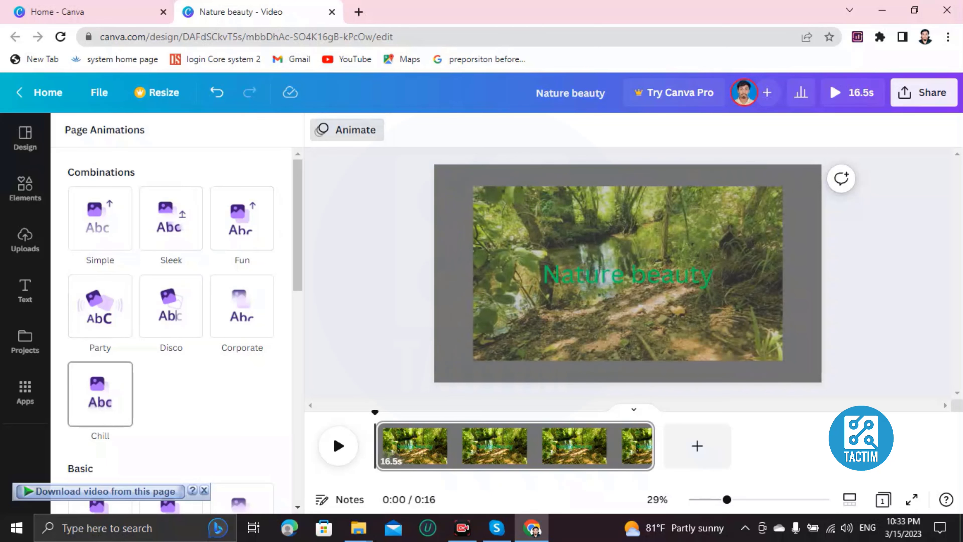
pyautogui.click(100, 394)
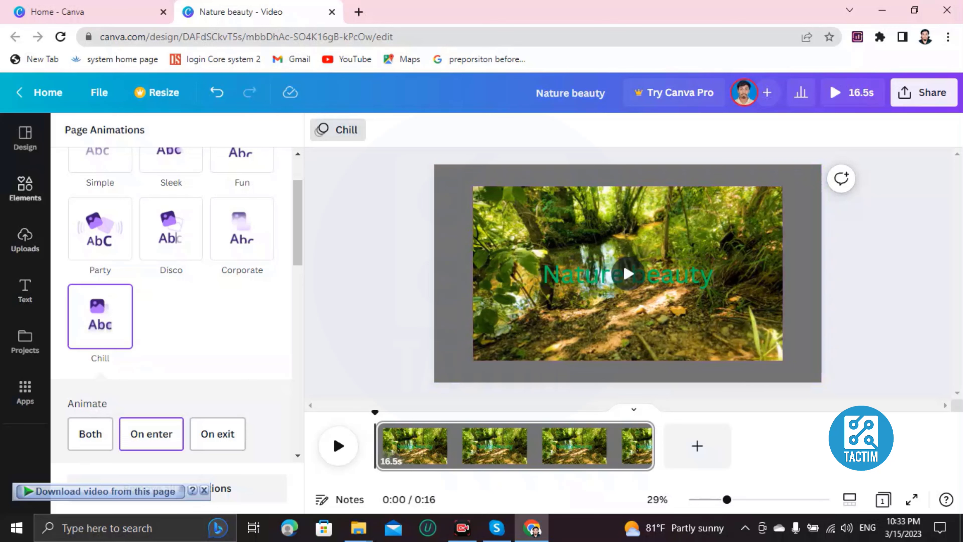
pyautogui.click(25, 290)
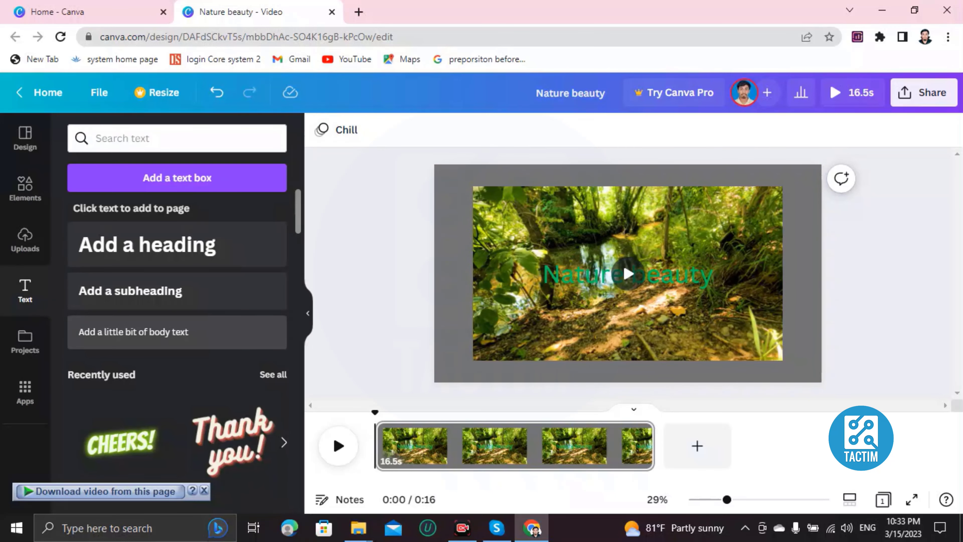
pyautogui.scroll(-5, 177, 322)
pyautogui.scroll(-6, 177, 322)
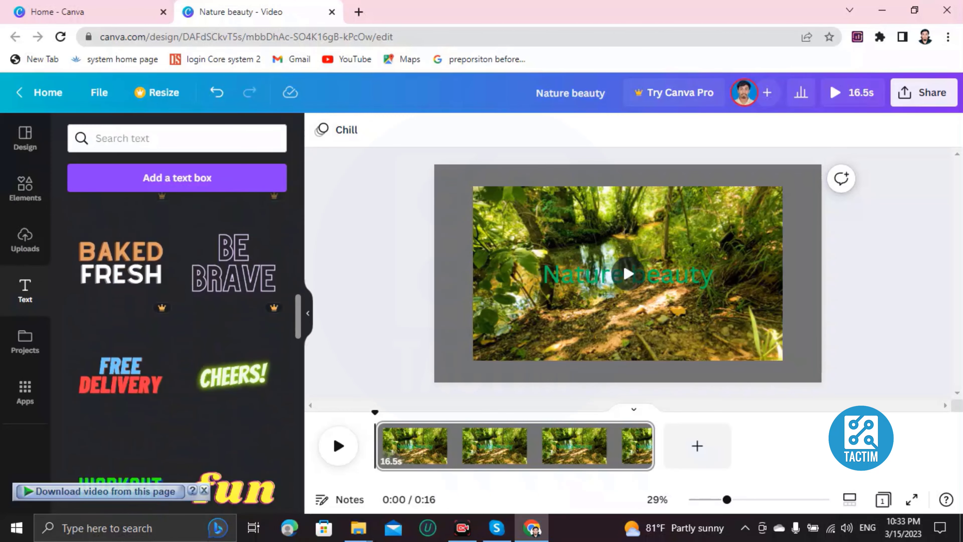
# Find the 'Thank you!' text style in the Text panel and add it to the scene.
pyautogui.scroll(-4, 177, 322)
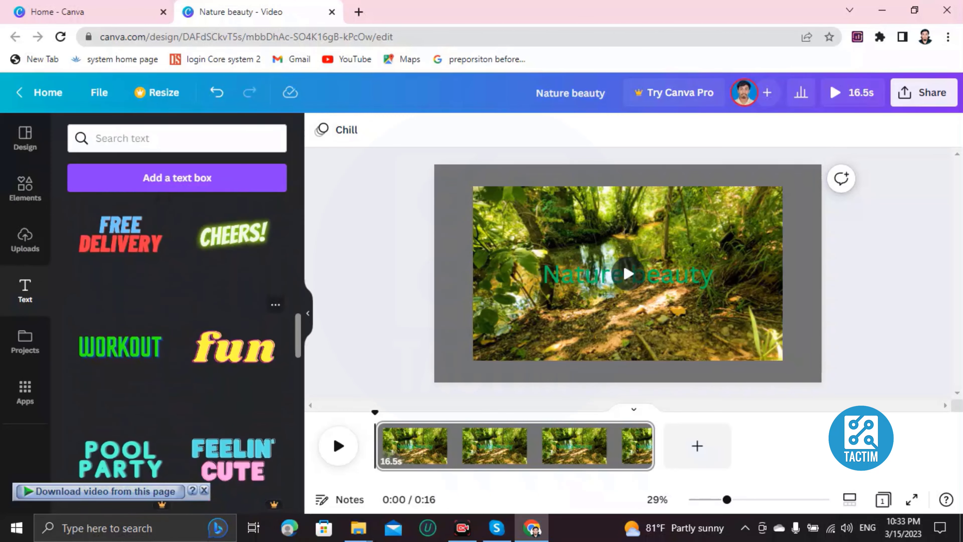
pyautogui.scroll(-6, 177, 322)
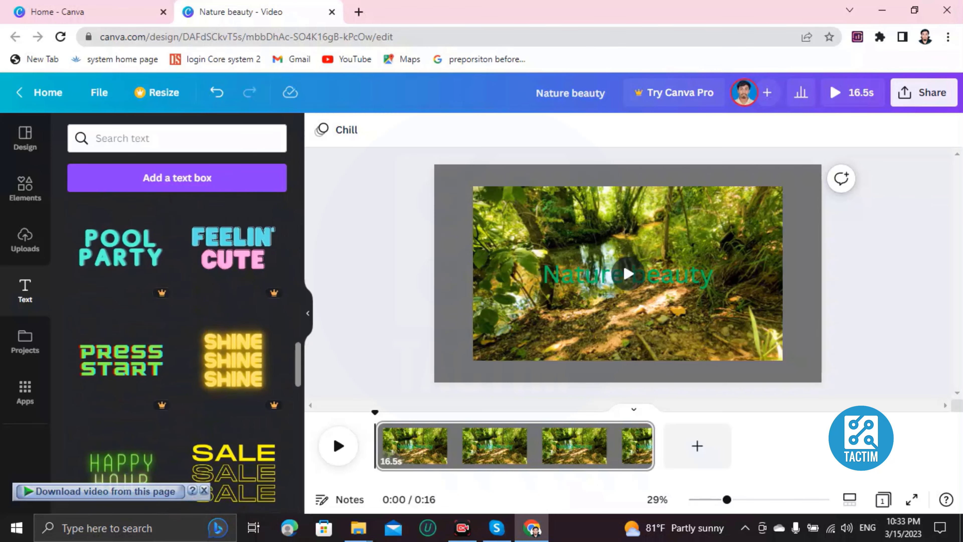
pyautogui.scroll(-3, 177, 322)
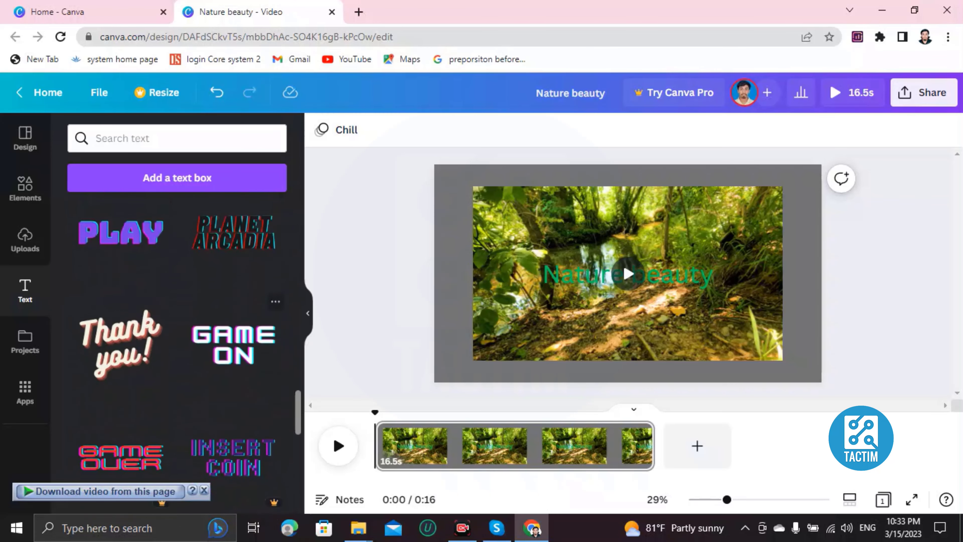
pyautogui.moveTo(120, 345)
pyautogui.mouseDown()
pyautogui.moveTo(313, 369)
pyautogui.moveTo(122, 339)
pyautogui.mouseUp()
pyautogui.click(122, 339)
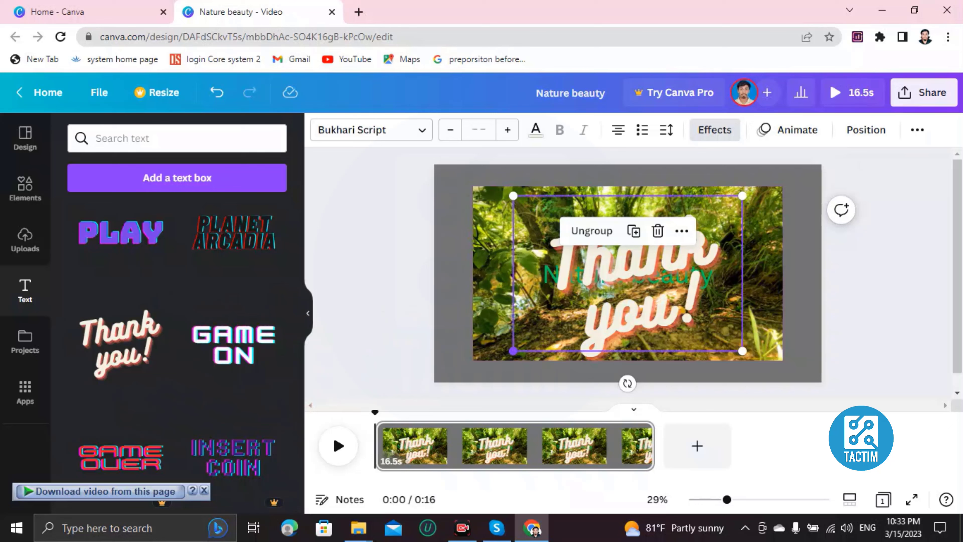
# Shrink the 'Thank you!' graphic and centre it at the top, above 'Nature beauty'.
pyautogui.moveTo(512, 350); pyautogui.dragTo(650, 258)
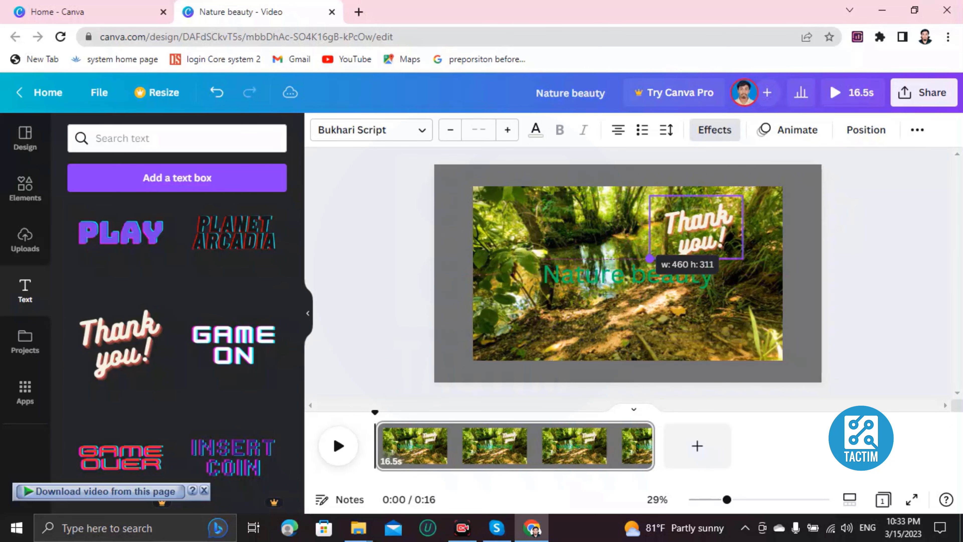
pyautogui.moveTo(694, 228); pyautogui.dragTo(606, 228)
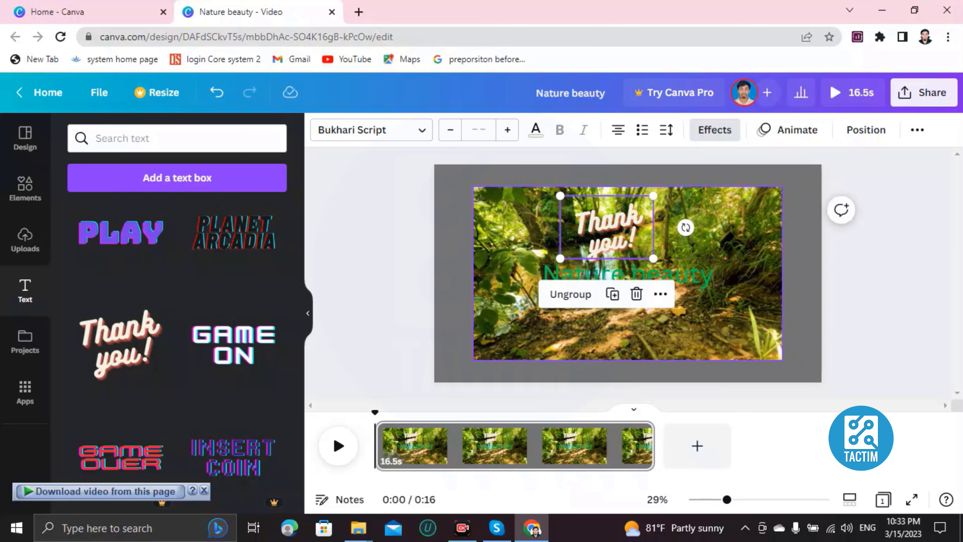
pyautogui.click(667, 330)
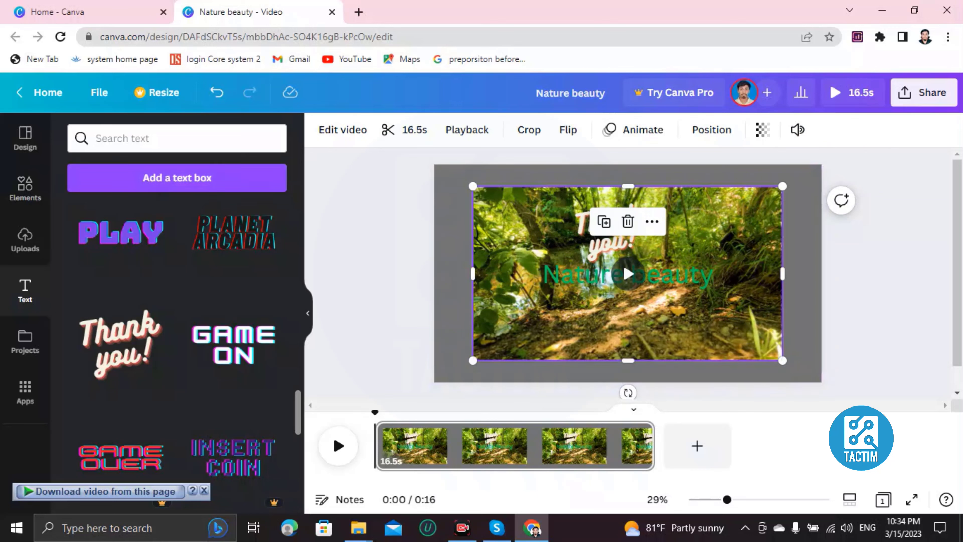
# Add the uploaded 'Aero Chord - Surface.mp3' as background music and play the preview.
pyautogui.click(25, 241)
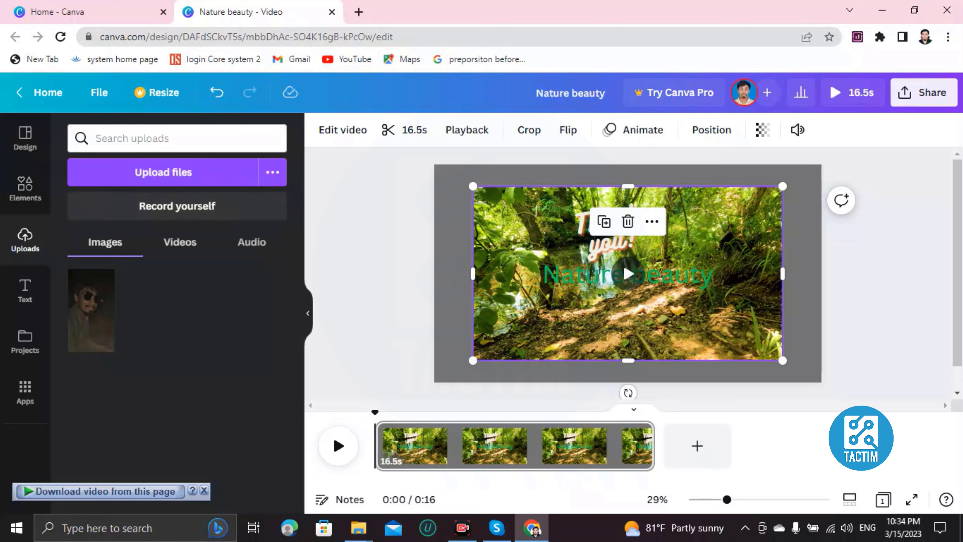
pyautogui.click(252, 242)
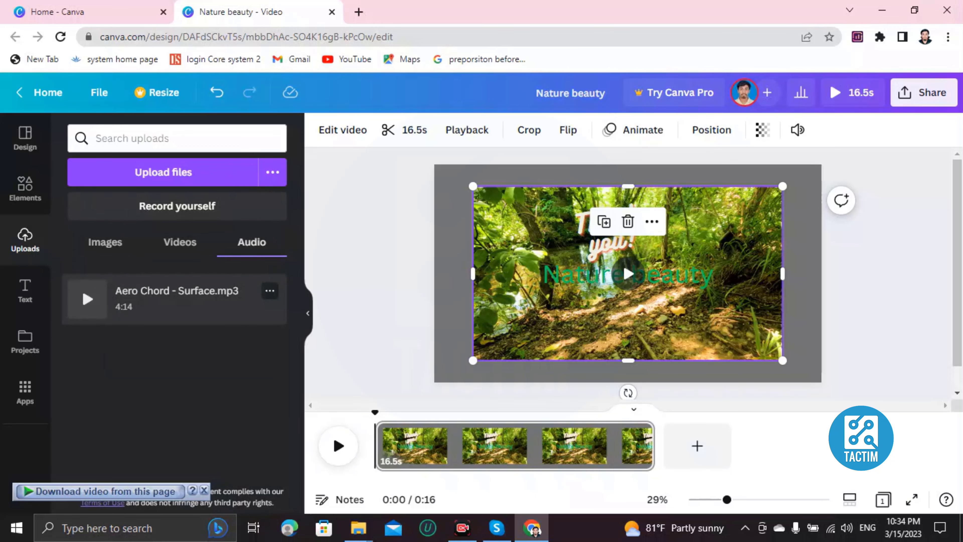
pyautogui.click(177, 298)
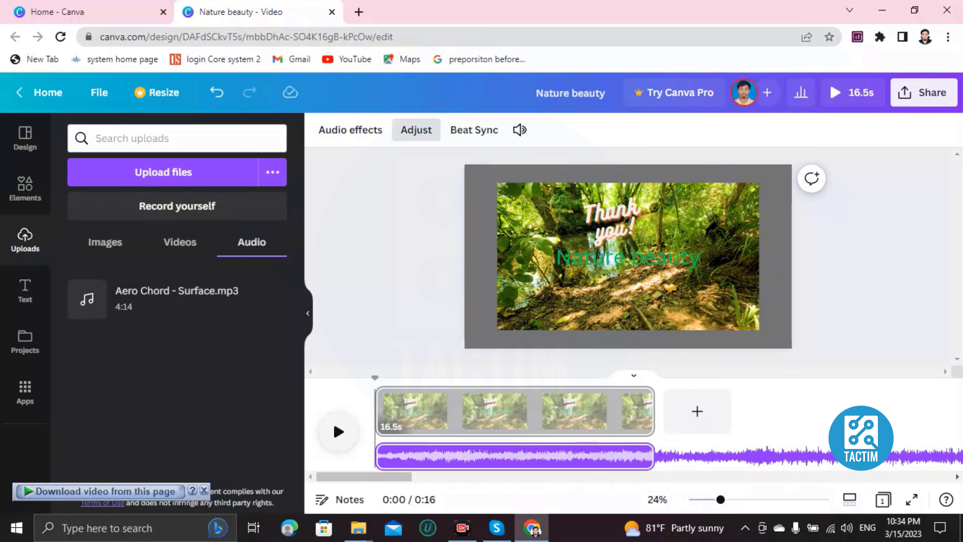
pyautogui.click(339, 431)
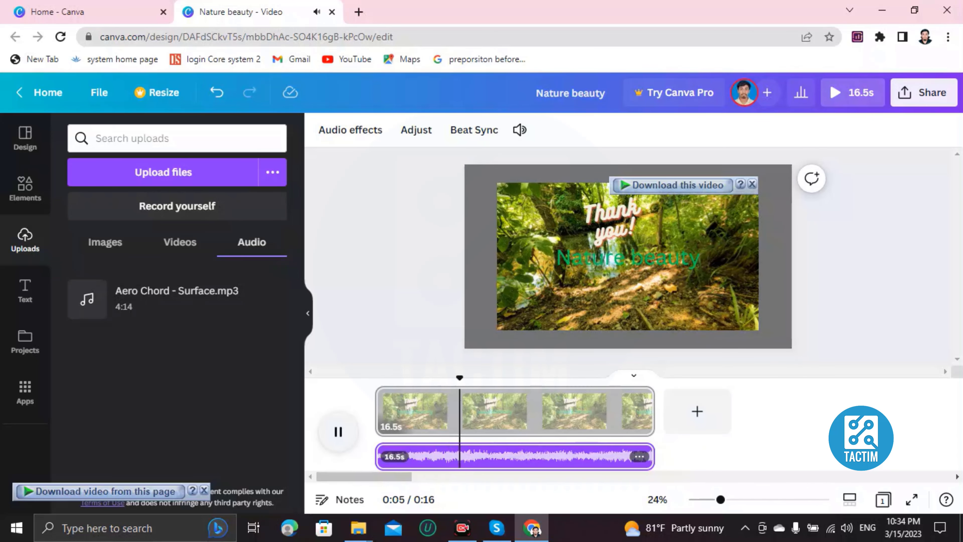
# Trim the forest clip and its music to 10.6 seconds, then preview the result.
pyautogui.click(339, 431)
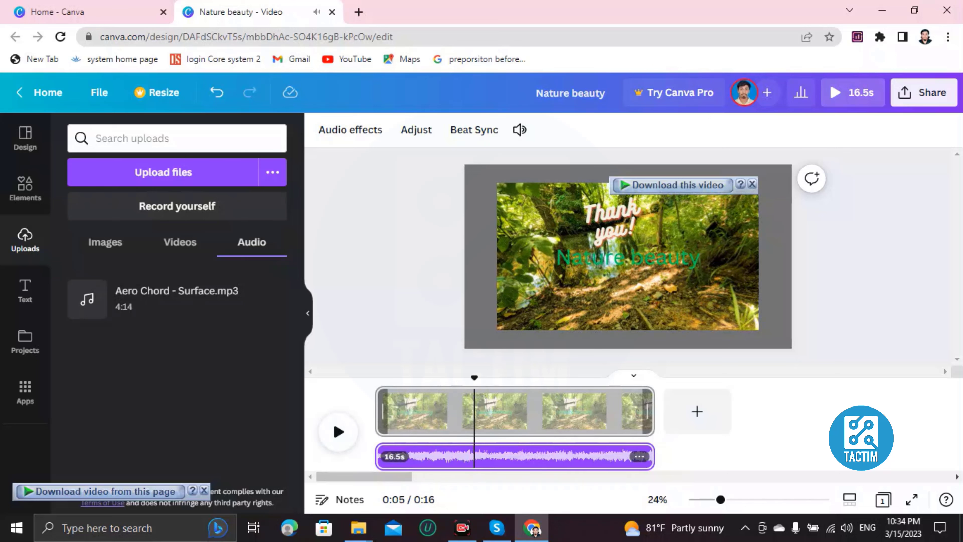
pyautogui.moveTo(648, 410); pyautogui.dragTo(625, 410)
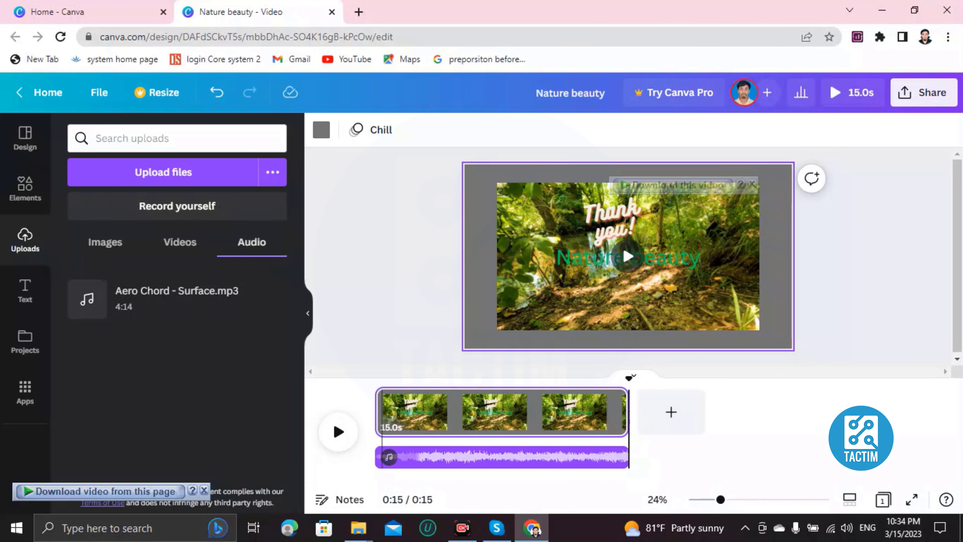
pyautogui.moveTo(624, 411); pyautogui.dragTo(535, 411)
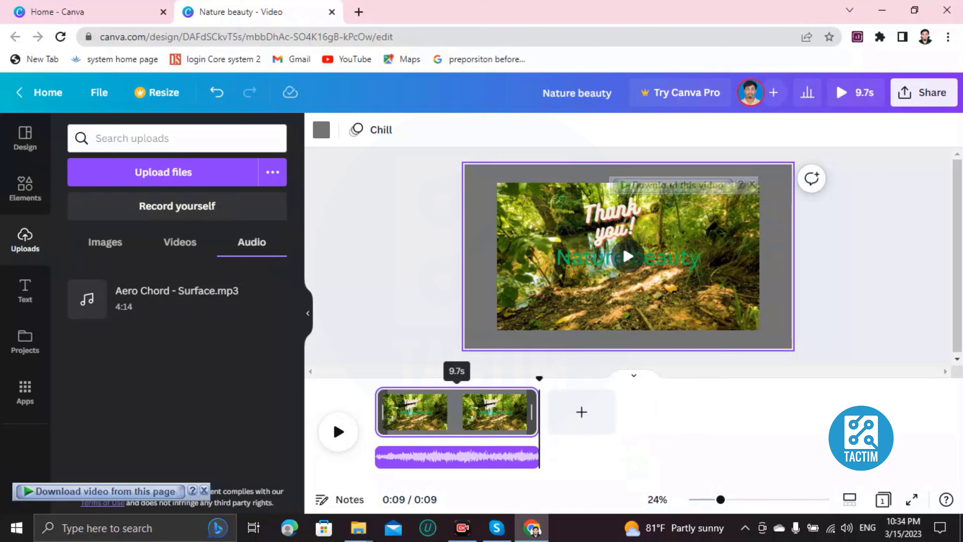
pyautogui.moveTo(532, 411); pyautogui.dragTo(554, 412)
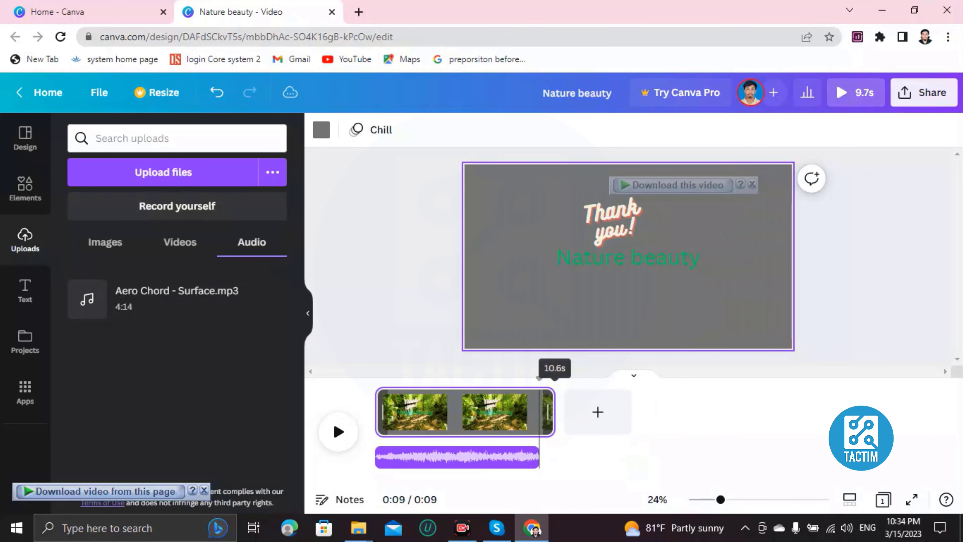
pyautogui.click(624, 252)
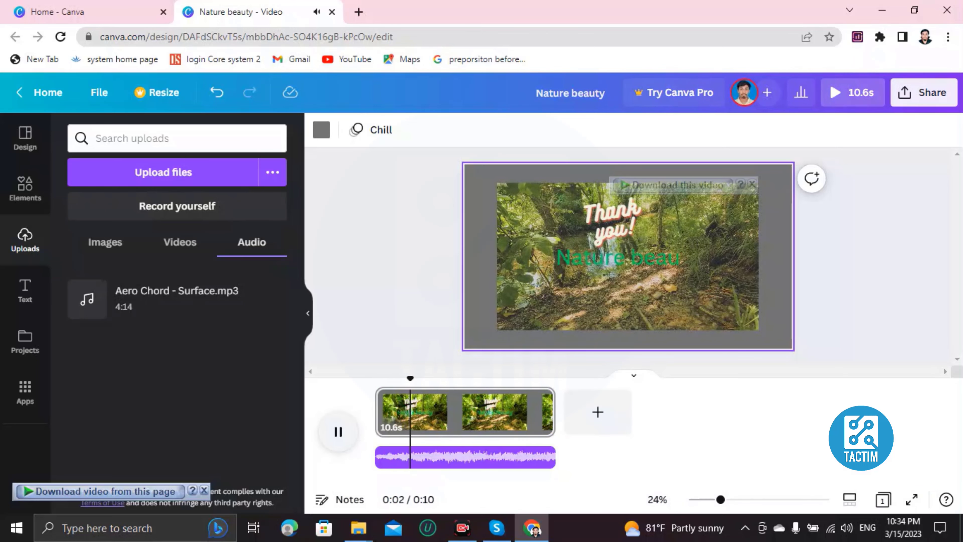
pyautogui.press('space')
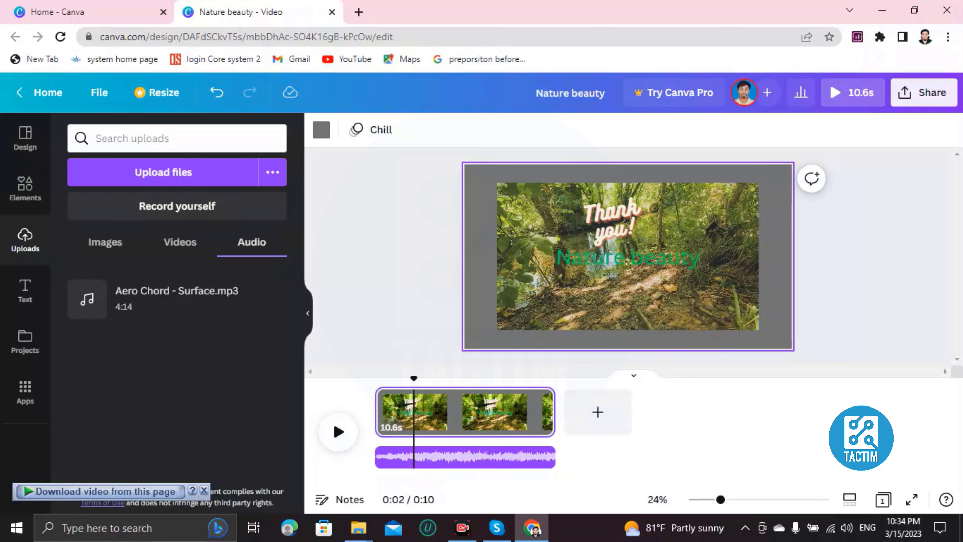
# Share the design by entering the collaborator's e-mail address, keeping Edit permission, sending the invite, and closing the panel.
pyautogui.click(923, 92)
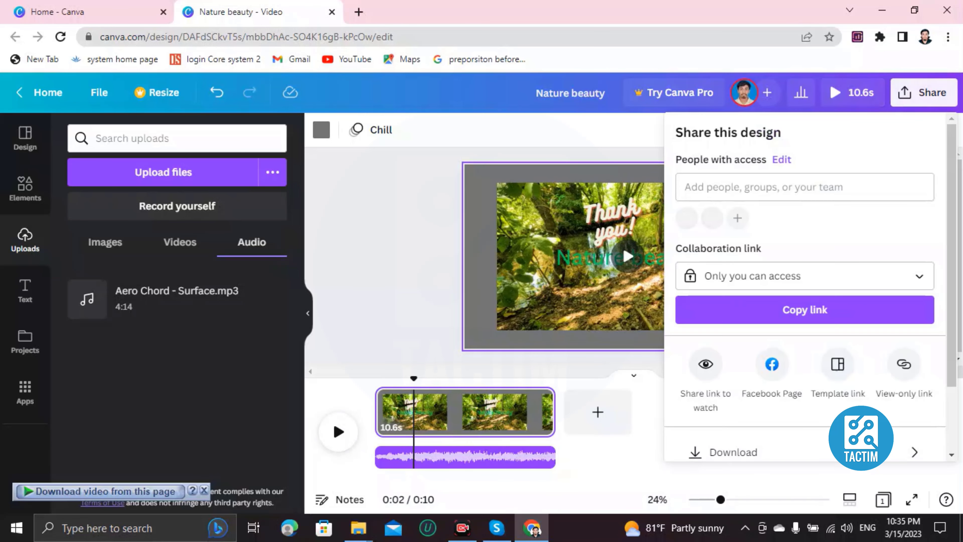
pyautogui.click(804, 187)
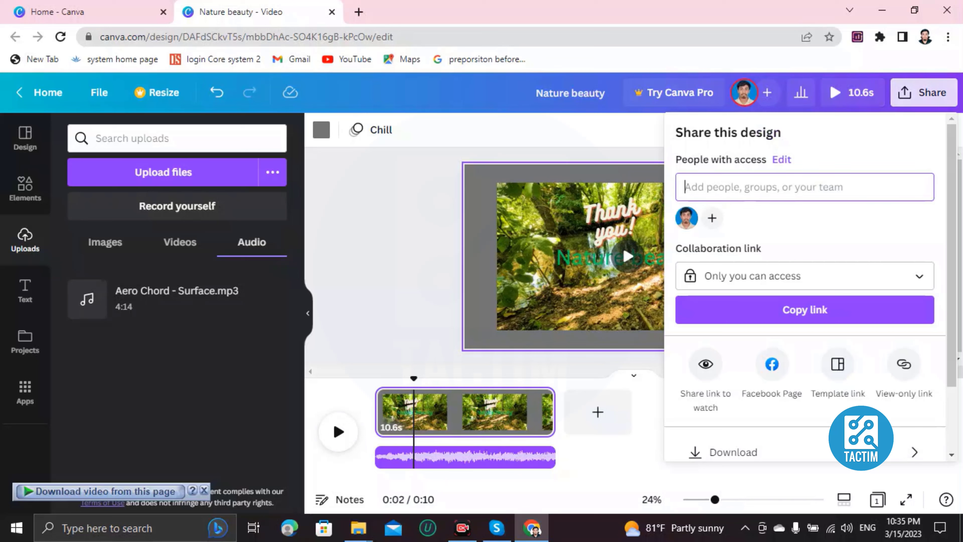
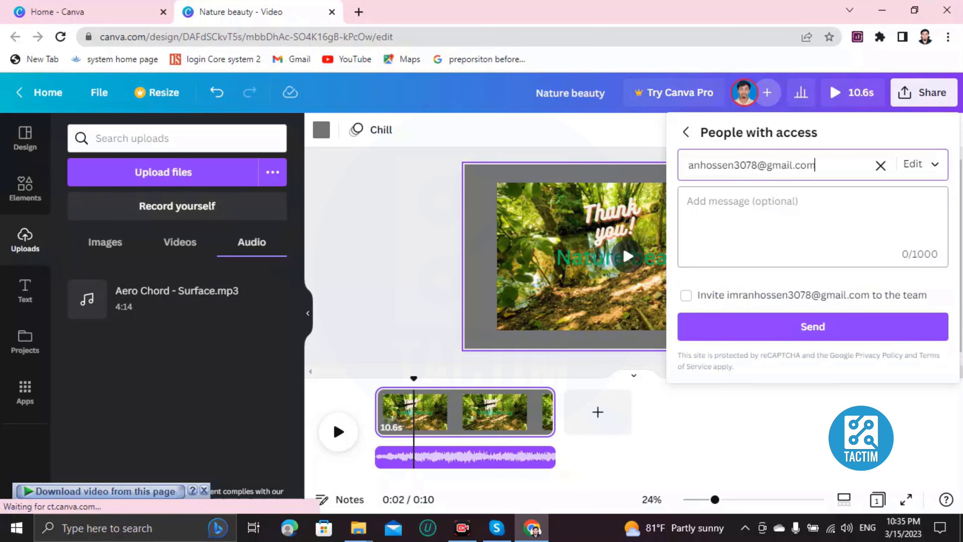
pyautogui.click(921, 164)
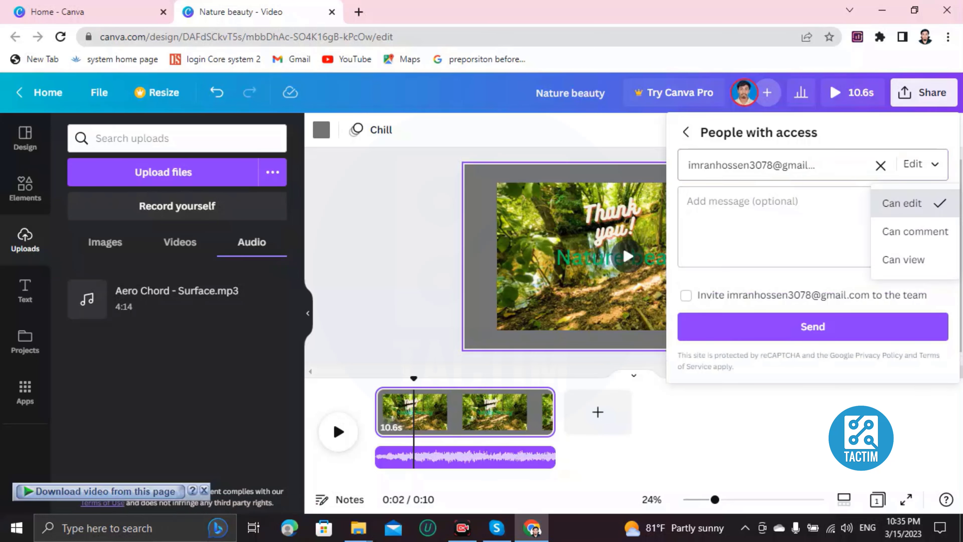
pyautogui.click(901, 204)
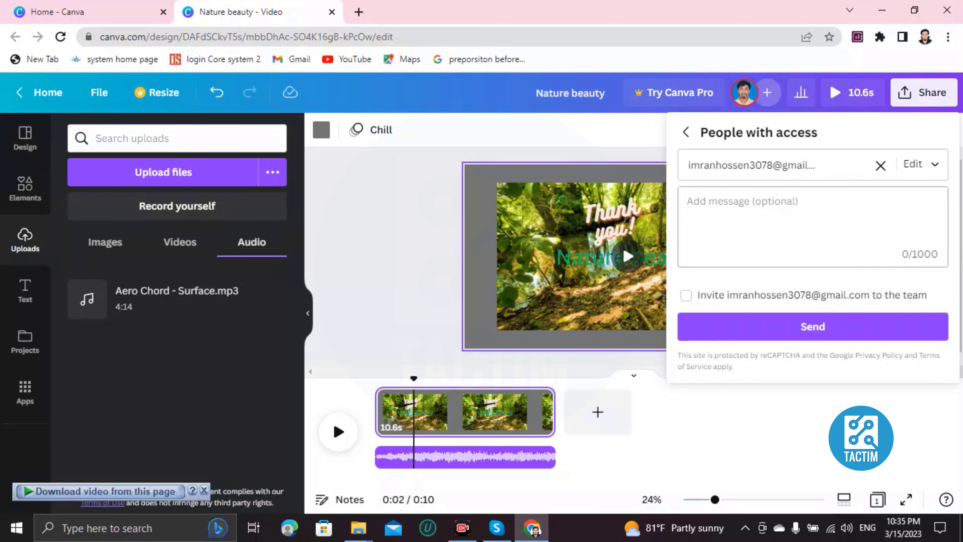
pyautogui.click(812, 326)
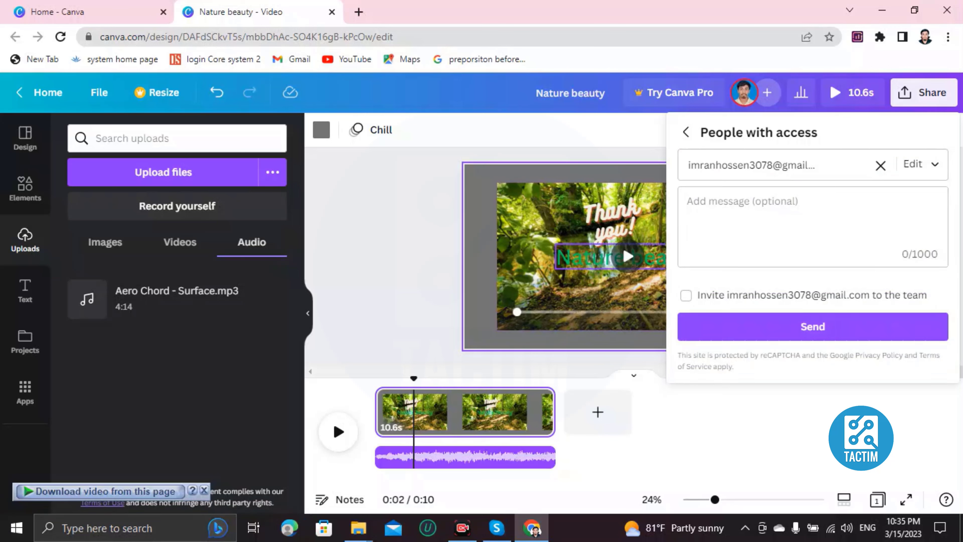
pyautogui.click(409, 269)
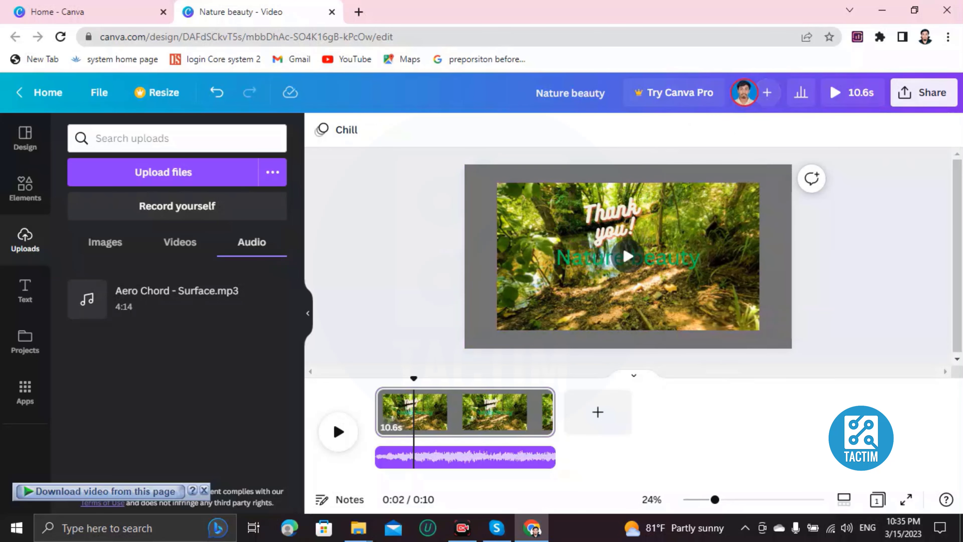